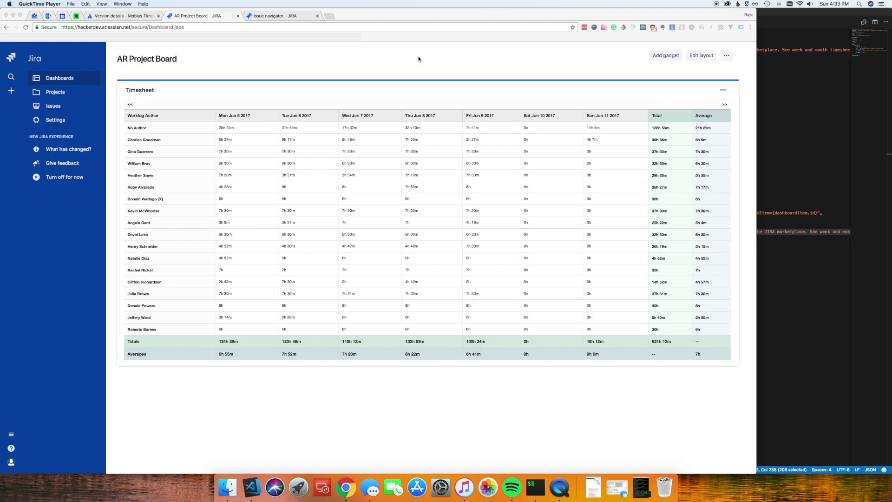
- Review the gadgets available for the AR Project Board dashboard, including Timesheet, and close the list without adding any
{"action": "left_click", "coordinate": [663, 60]}
{"action": "left_click", "coordinate": [664, 59]}
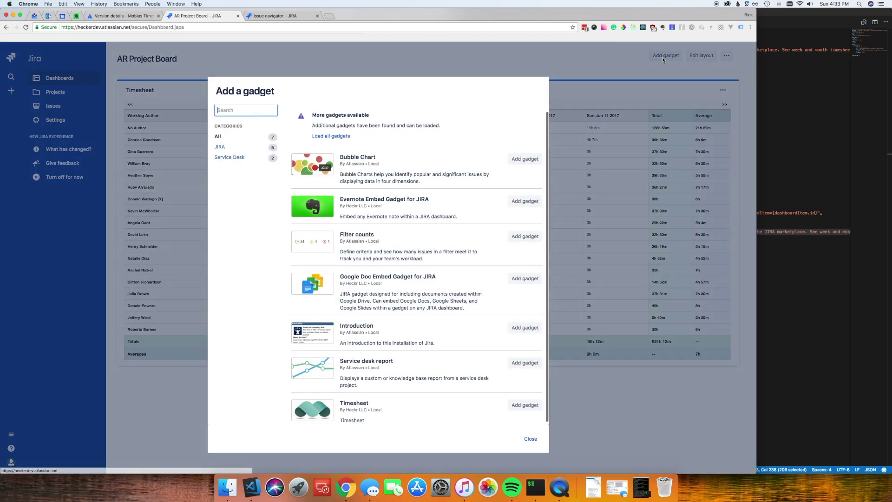
{"action": "scroll", "coordinate": [449, 235], "scroll_direction": "down", "scroll_amount": 1}
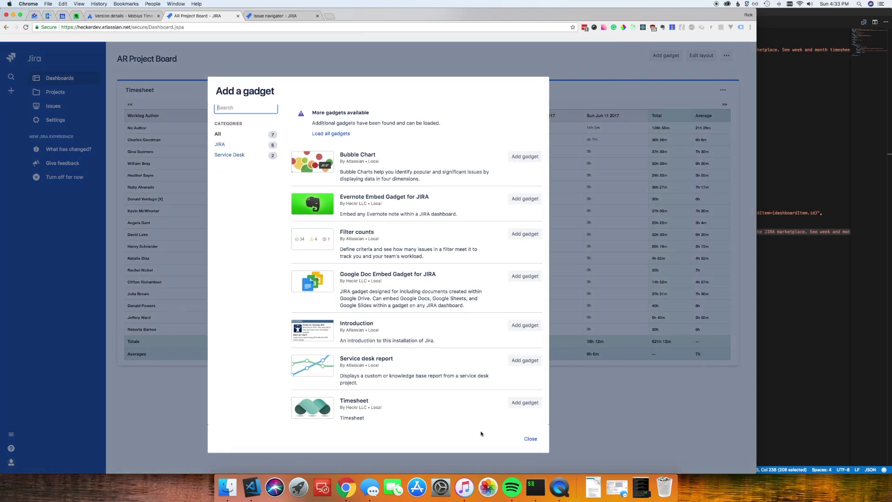
{"action": "left_click", "coordinate": [532, 439]}
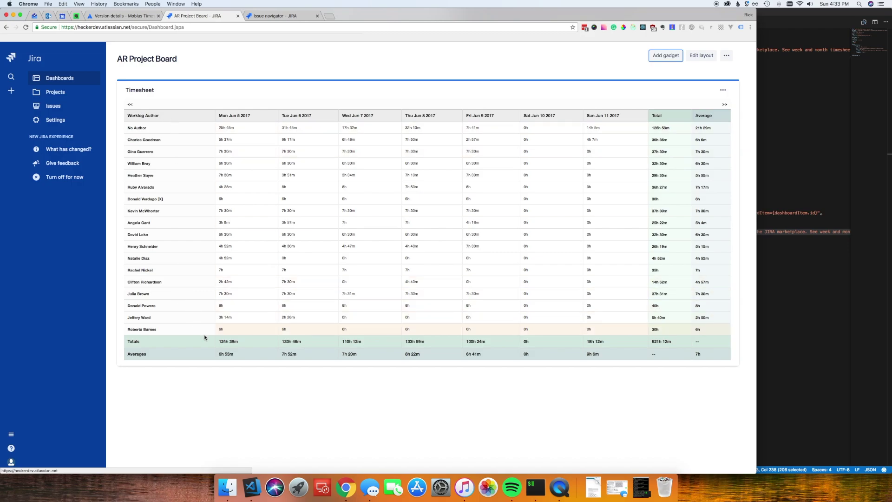
- Examine the Timesheet's Totals and Averages for Mon Jun 5 2017 and the overall total and average
{"action": "left_click_drag", "start_coordinate": [221, 343], "coordinate": [239, 356]}
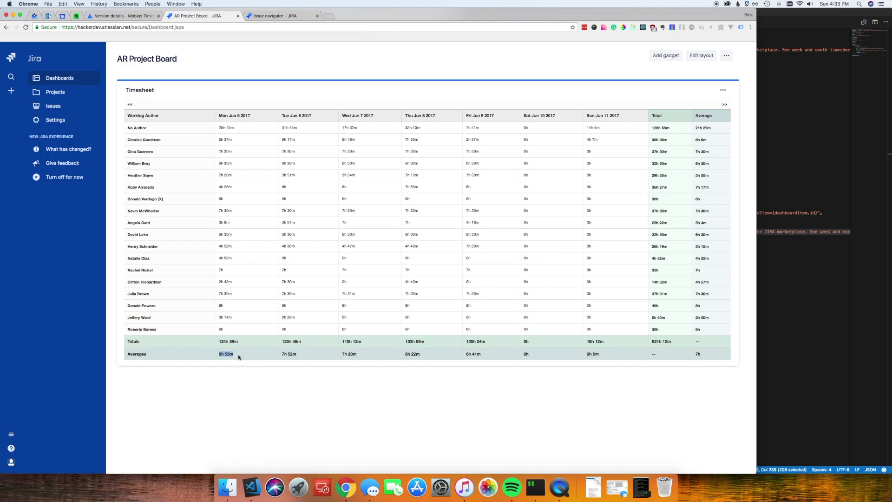
{"action": "left_click", "coordinate": [238, 357]}
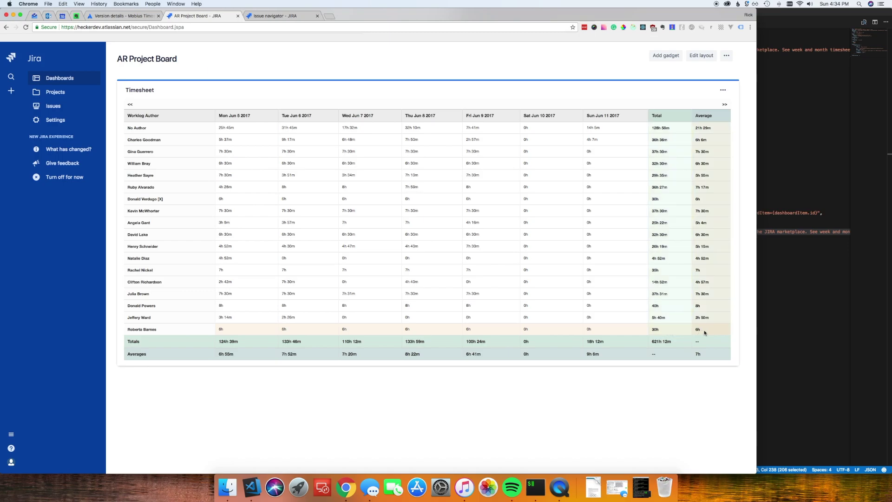
{"action": "left_click_drag", "start_coordinate": [653, 343], "coordinate": [670, 343]}
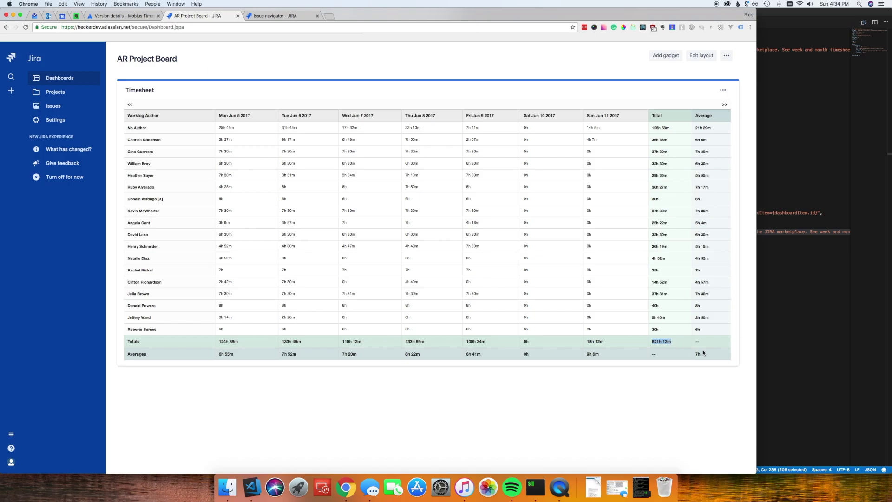
{"action": "left_click_drag", "start_coordinate": [695, 354], "coordinate": [702, 357]}
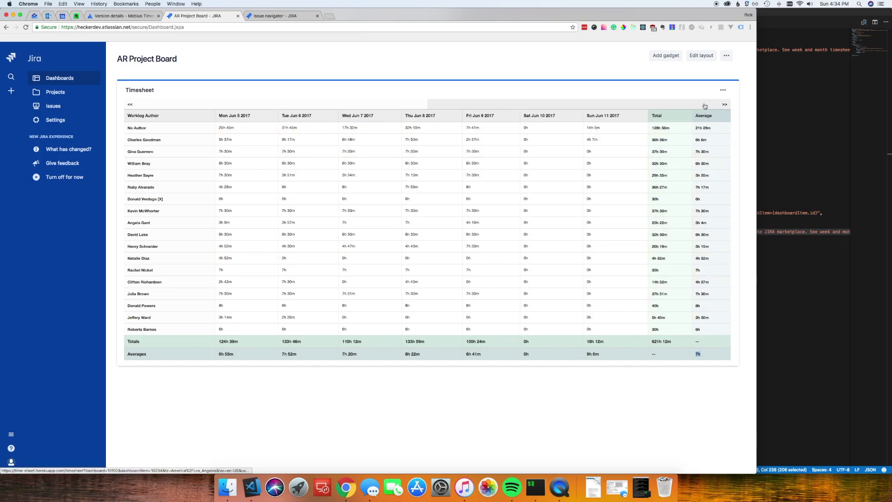
- Set the Timesheet gadget's View Type to Month and save the configuration
{"action": "left_click", "coordinate": [723, 91]}
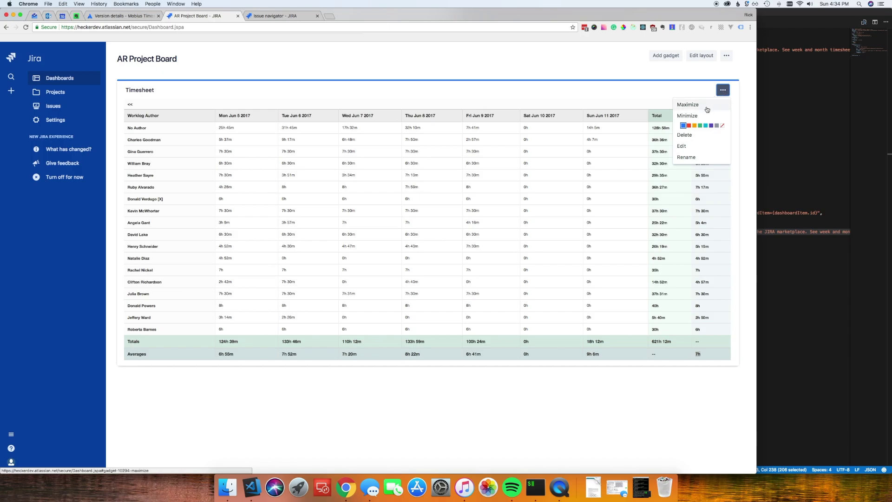
{"action": "left_click", "coordinate": [694, 149]}
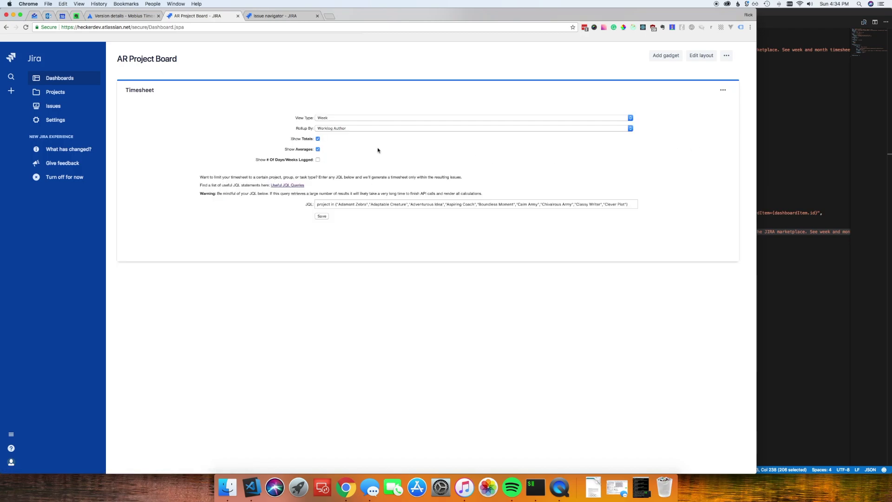
{"action": "left_click", "coordinate": [345, 120]}
{"action": "left_click", "coordinate": [338, 125]}
{"action": "left_click", "coordinate": [321, 217]}
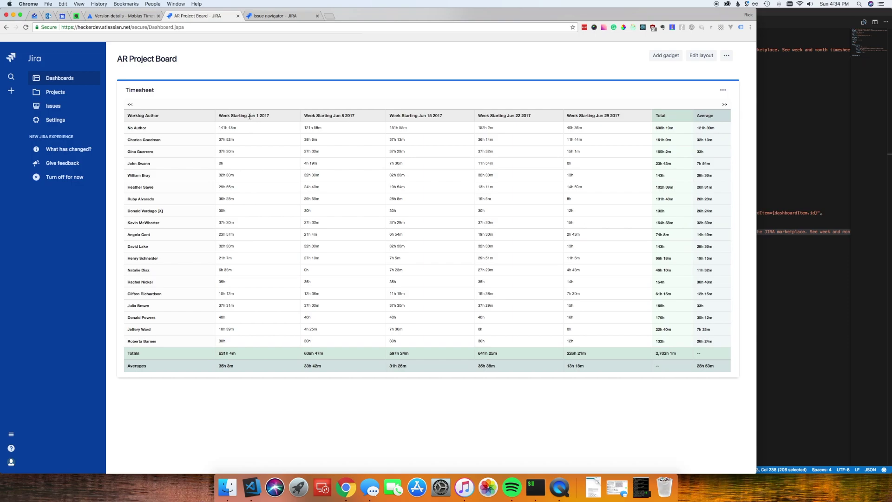
- Examine the monthly view's weekly columns and the worklog details behind one author's hours for the week starting Jun 15 2017
{"action": "left_click_drag", "start_coordinate": [220, 116], "coordinate": [278, 119]}
{"action": "left_click_drag", "start_coordinate": [567, 117], "coordinate": [628, 118]}
{"action": "left_click", "coordinate": [628, 118]}
{"action": "mouse_move", "coordinate": [572, 342]}
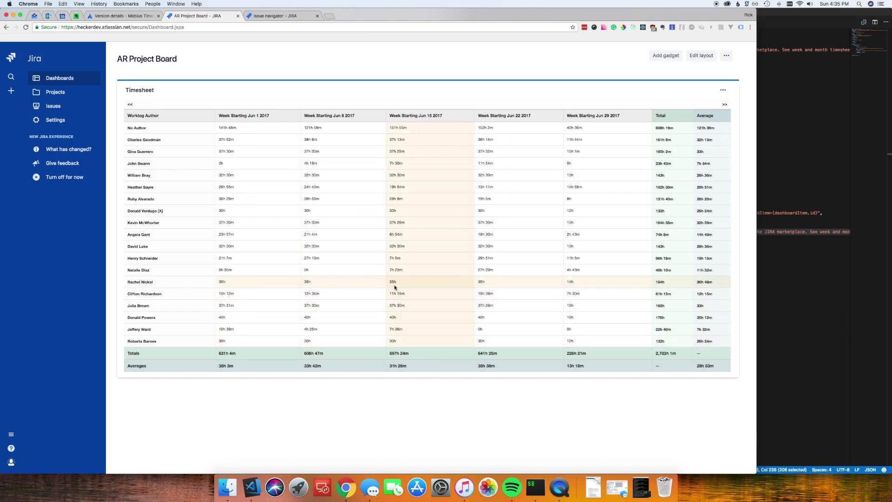
{"action": "mouse_move", "coordinate": [394, 282]}
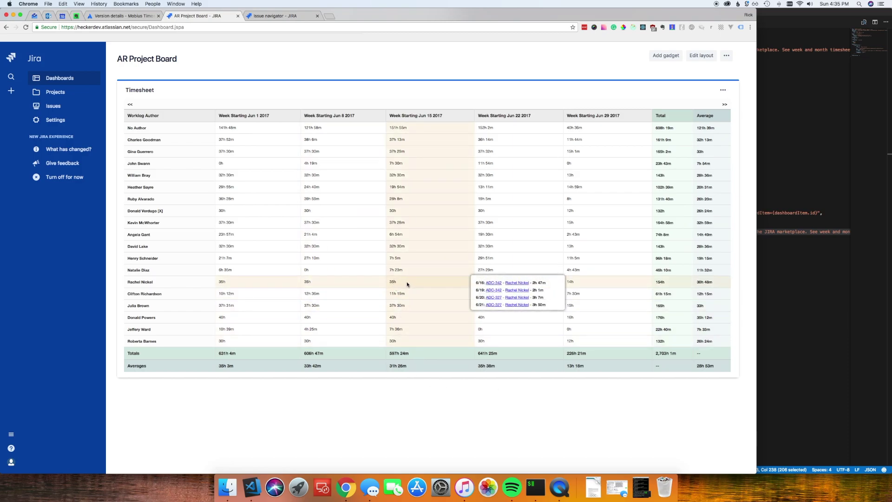
{"action": "scroll", "coordinate": [499, 288], "scroll_direction": "down", "scroll_amount": 1}
{"action": "scroll", "coordinate": [499, 288], "scroll_direction": "down", "scroll_amount": 1}
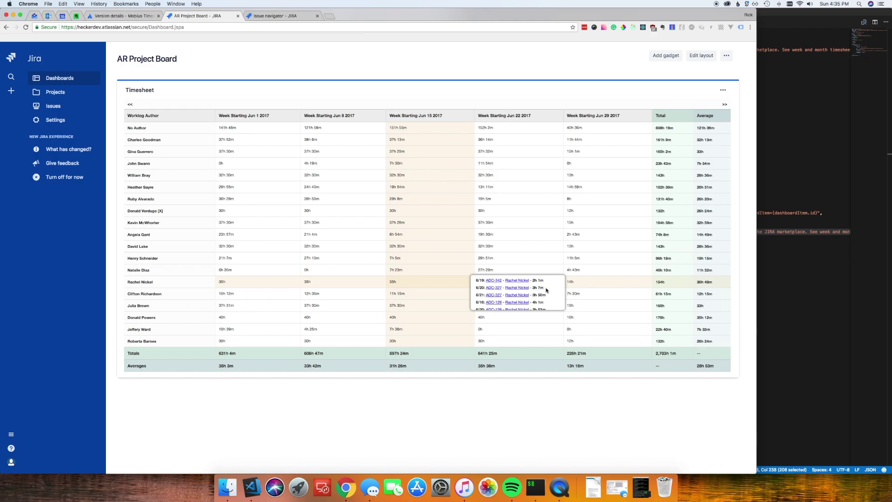
- Set the Timesheet gadget's Rollup By option to Project and save the configuration
{"action": "left_click", "coordinate": [724, 91]}
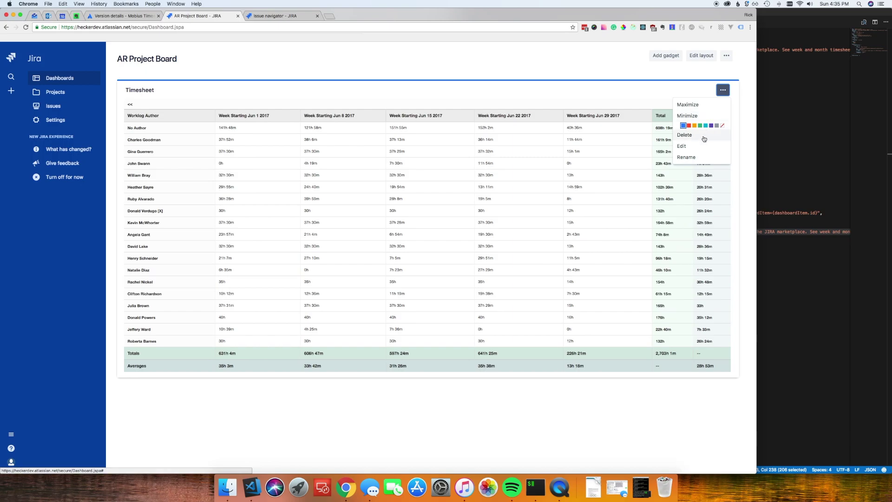
{"action": "left_click", "coordinate": [695, 146]}
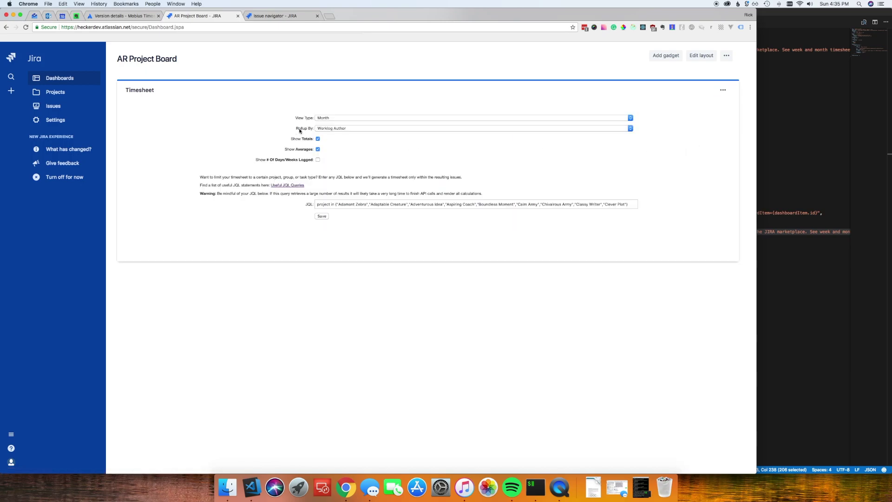
{"action": "left_click", "coordinate": [370, 128]}
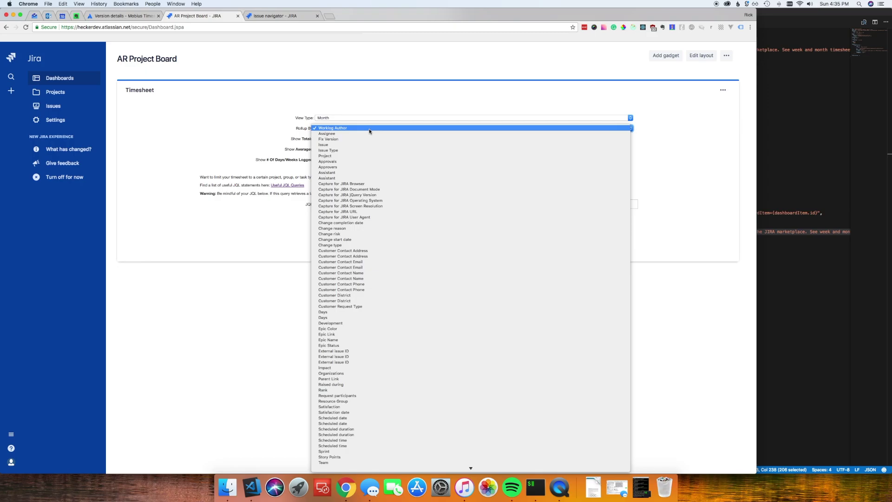
{"action": "left_click", "coordinate": [356, 158]}
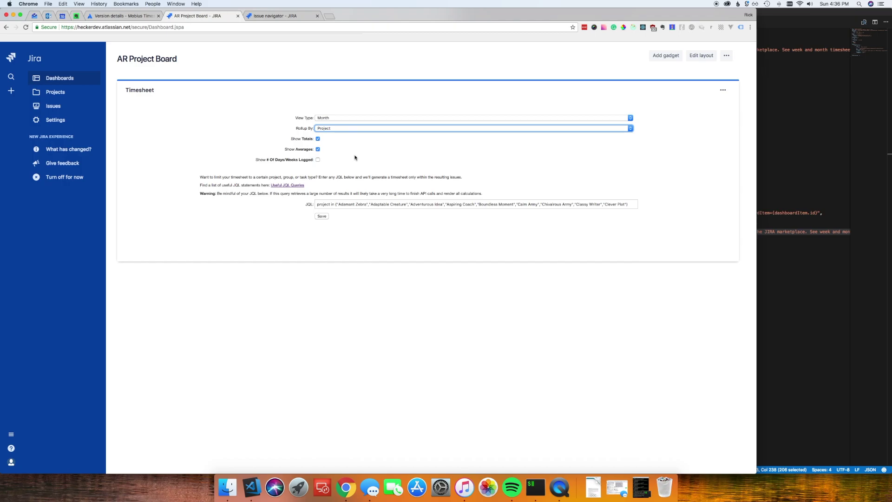
{"action": "left_click", "coordinate": [323, 217]}
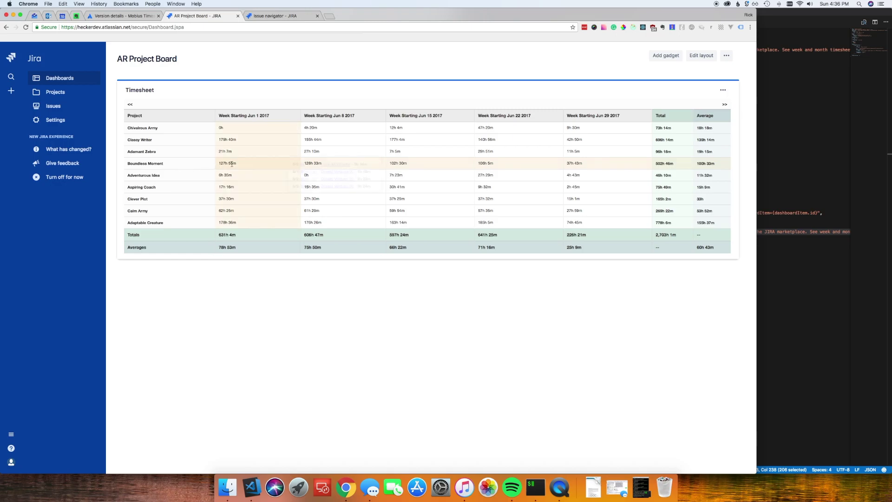
- Examine the worklog entries behind Boundless Moment's hours for the week starting Jun 1 2017
{"action": "mouse_move", "coordinate": [232, 164]}
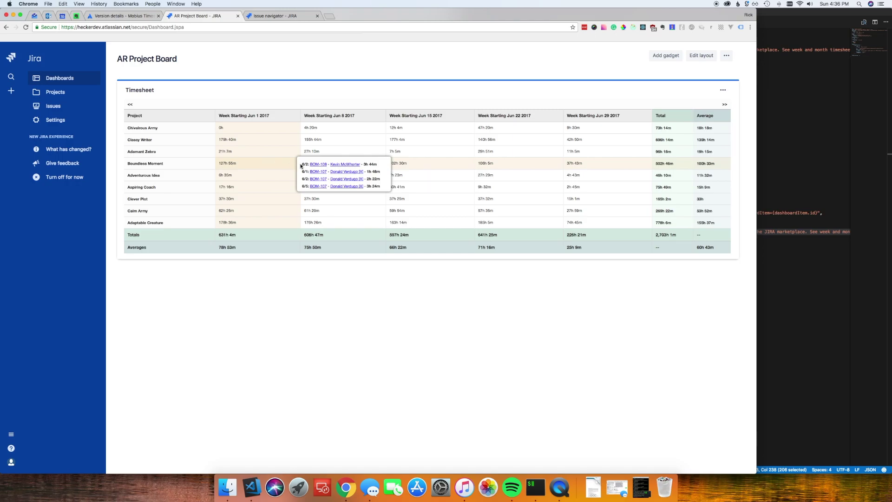
{"action": "scroll", "coordinate": [374, 166], "scroll_direction": "down", "scroll_amount": 1}
{"action": "scroll", "coordinate": [374, 165], "scroll_direction": "down", "scroll_amount": 5}
{"action": "scroll", "coordinate": [374, 166], "scroll_direction": "down", "scroll_amount": 5}
{"action": "scroll", "coordinate": [374, 166], "scroll_direction": "down", "scroll_amount": 3}
{"action": "scroll", "coordinate": [374, 166], "scroll_direction": "down", "scroll_amount": 5}
{"action": "scroll", "coordinate": [374, 166], "scroll_direction": "down", "scroll_amount": 5}
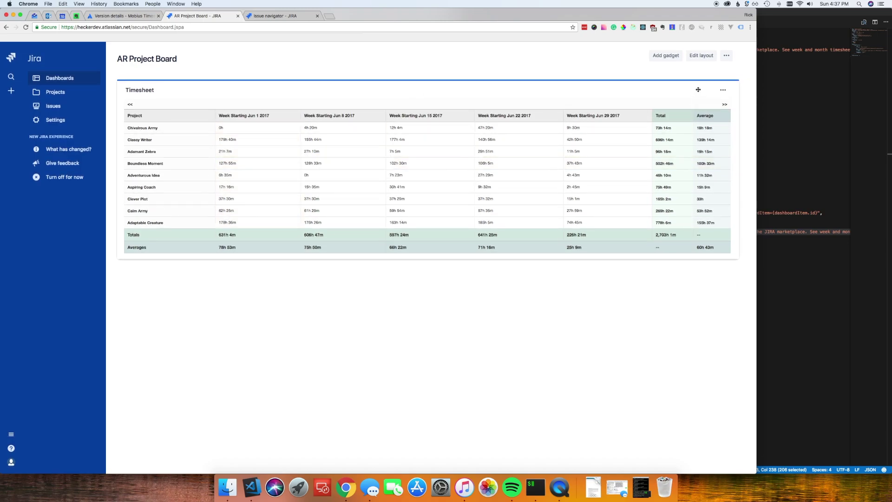
- Enable Show # Of Days/Weeks Logged for the Timesheet gadget and save the configuration
{"action": "left_click", "coordinate": [723, 90]}
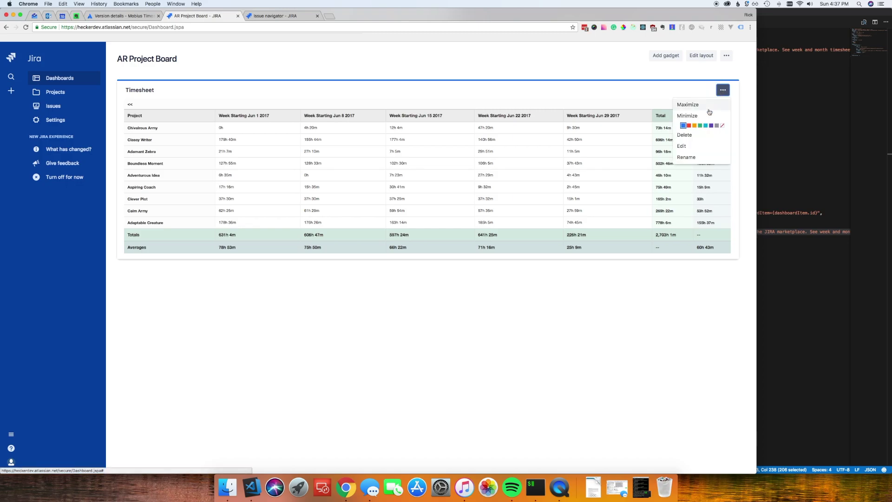
{"action": "left_click", "coordinate": [693, 146]}
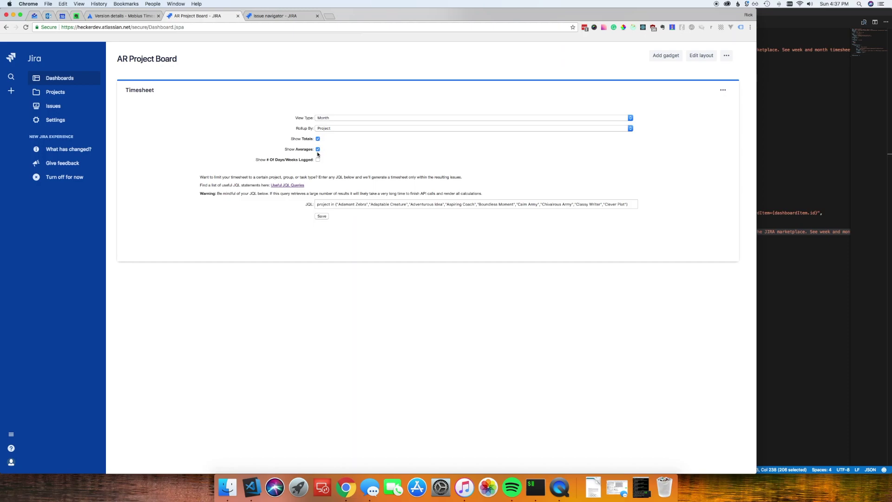
{"action": "left_click", "coordinate": [318, 160]}
{"action": "left_click", "coordinate": [322, 216]}
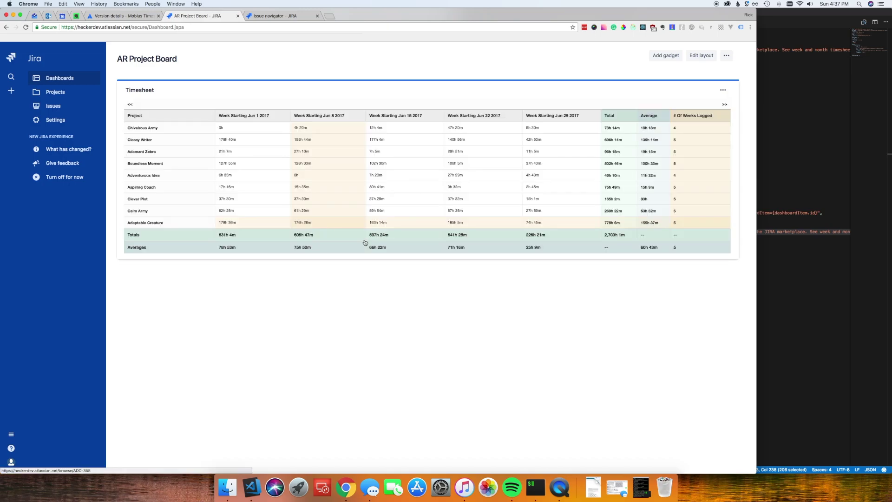
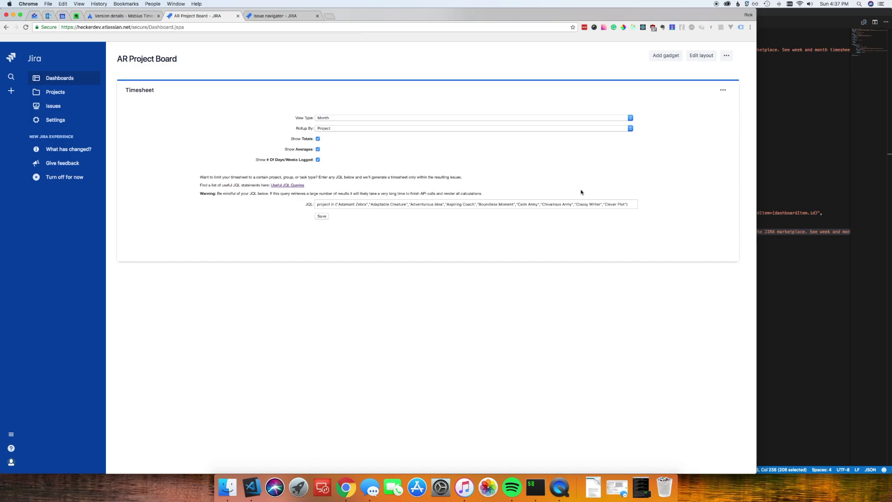
- In the issue navigator, add a comma after "Clever Plot" in the JQL project list and browse the suggested projects
{"action": "left_click", "coordinate": [297, 17]}
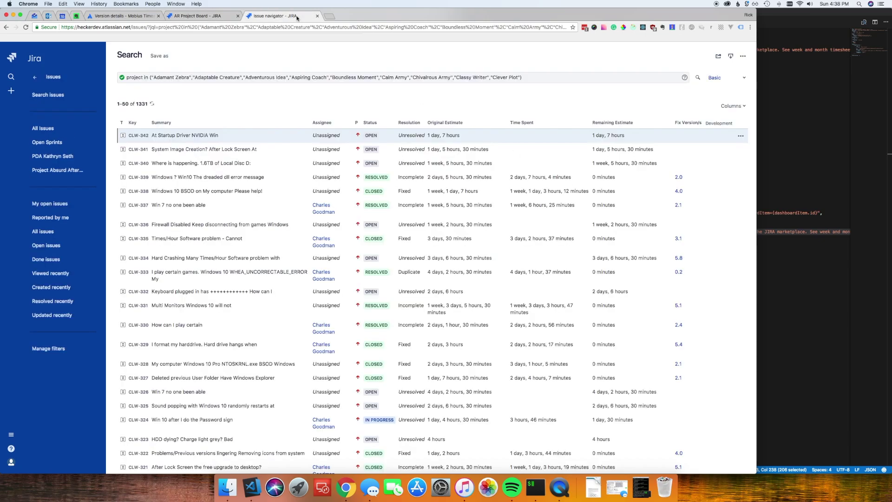
{"action": "left_click", "coordinate": [298, 76]}
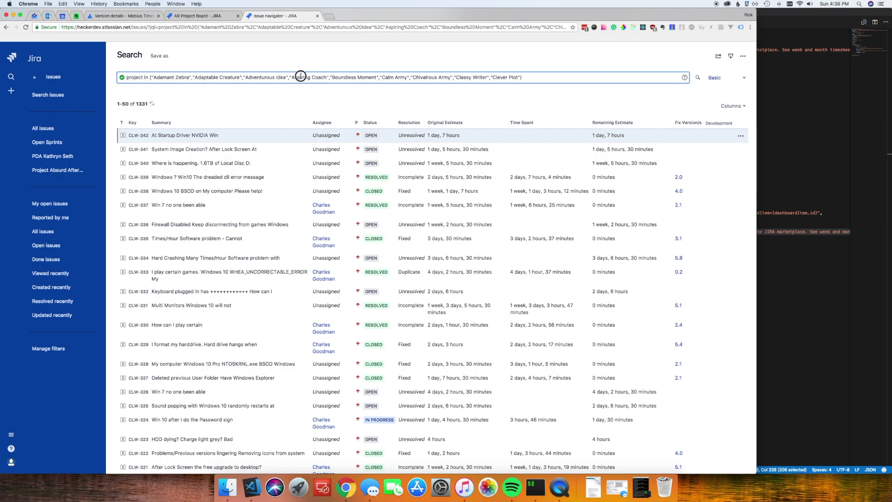
{"action": "left_click", "coordinate": [542, 77]}
{"action": "type", "text": ","}
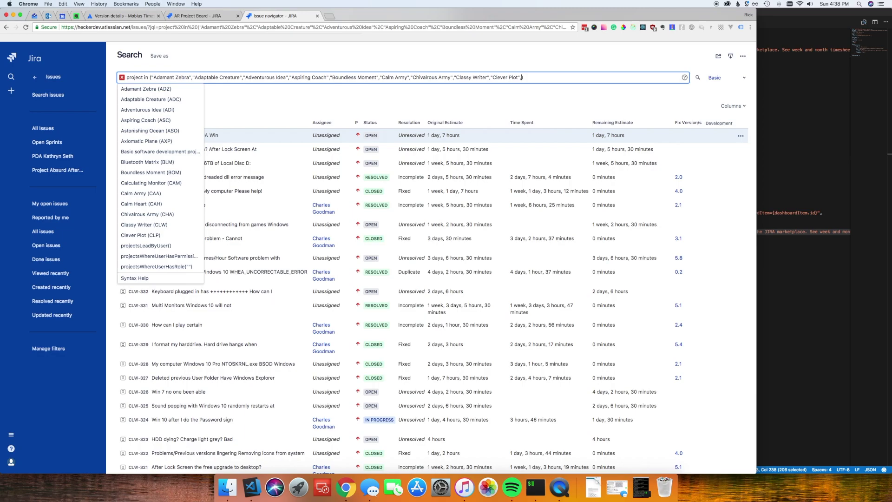
{"action": "key", "text": "Down"}
{"action": "key", "text": "Down"}
{"action": "key", "text": "Down"}
{"action": "key", "text": "Down"}
{"action": "key", "text": "Down"}
{"action": "key", "text": "Down"}
{"action": "key", "text": "Down"}
{"action": "key", "text": "Down"}
{"action": "key", "text": "Down"}
{"action": "key", "text": "Down"}
{"action": "key", "text": "Down"}
{"action": "key", "text": "Down"}
{"action": "key", "text": "Down"}
{"action": "key", "text": "Down"}
{"action": "key", "text": "Down"}
{"action": "key", "text": "Down"}
{"action": "key", "text": "Down"}
{"action": "key", "text": "Up"}
{"action": "key", "text": "Up"}
{"action": "key", "text": "Up"}
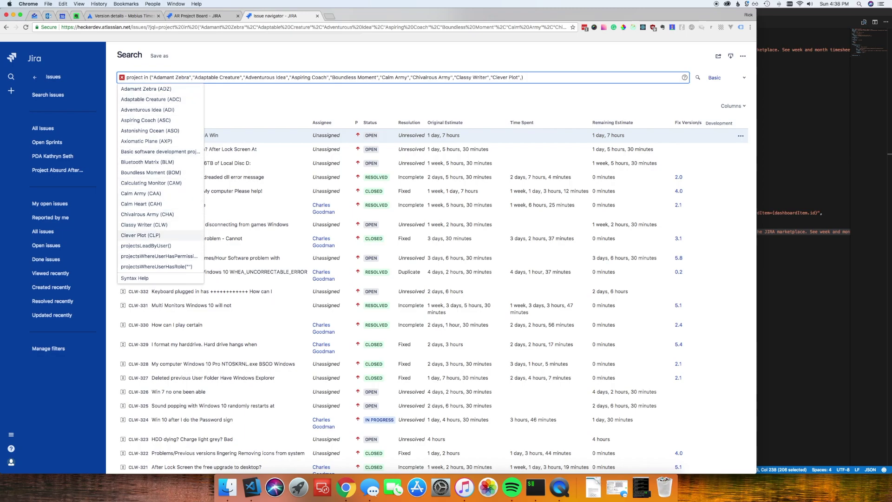
{"action": "left_click", "coordinate": [481, 106]}
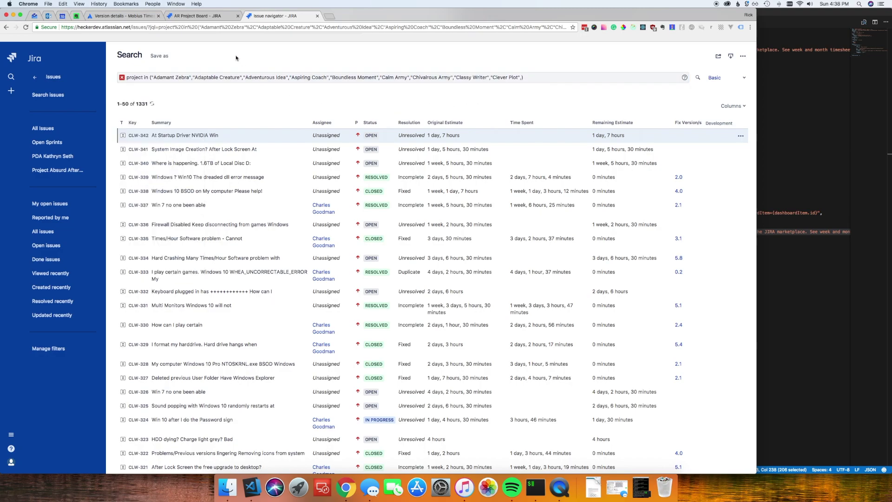
- Compare the JQL query in the Timesheet gadget's settings with the query in the issue navigator
{"action": "left_click", "coordinate": [226, 18]}
{"action": "left_click_drag", "start_coordinate": [343, 204], "coordinate": [462, 204]}
{"action": "left_click", "coordinate": [480, 205]}
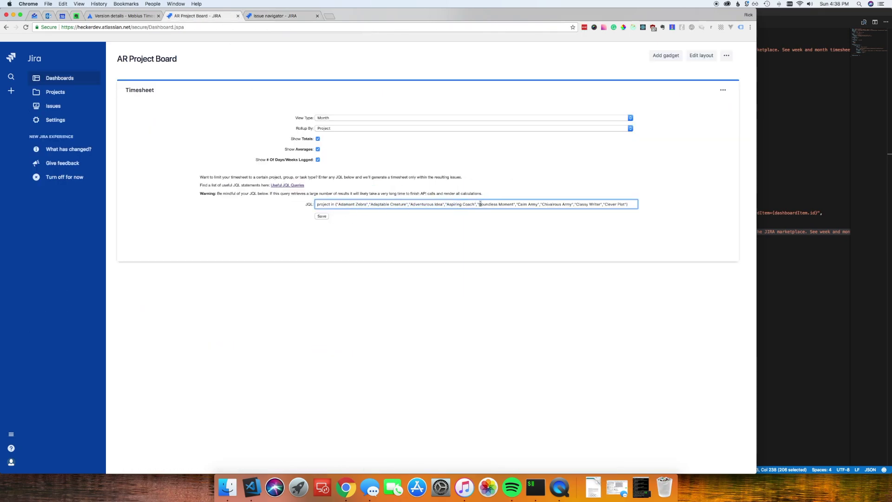
{"action": "left_click", "coordinate": [504, 181]}
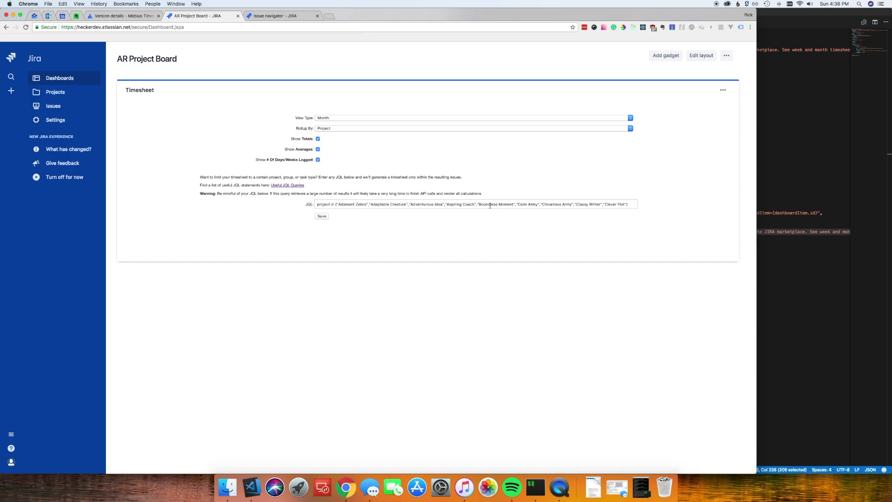
{"action": "left_click", "coordinate": [279, 16]}
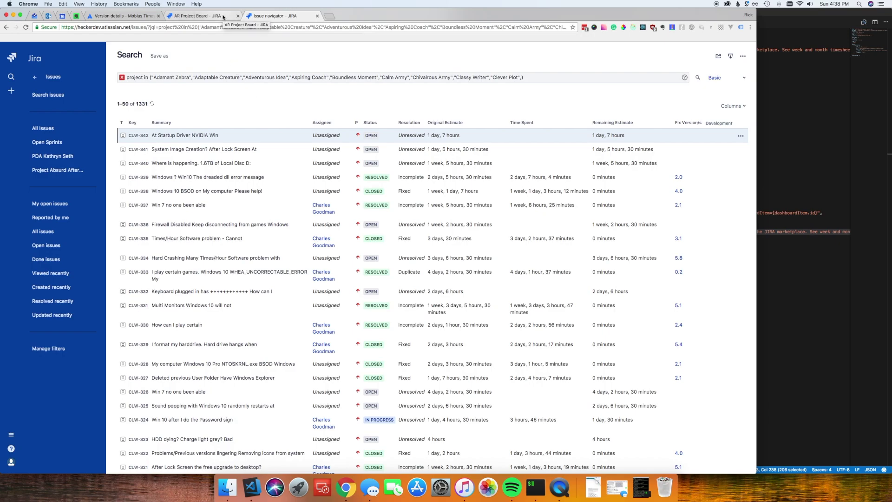
{"action": "left_click", "coordinate": [223, 16]}
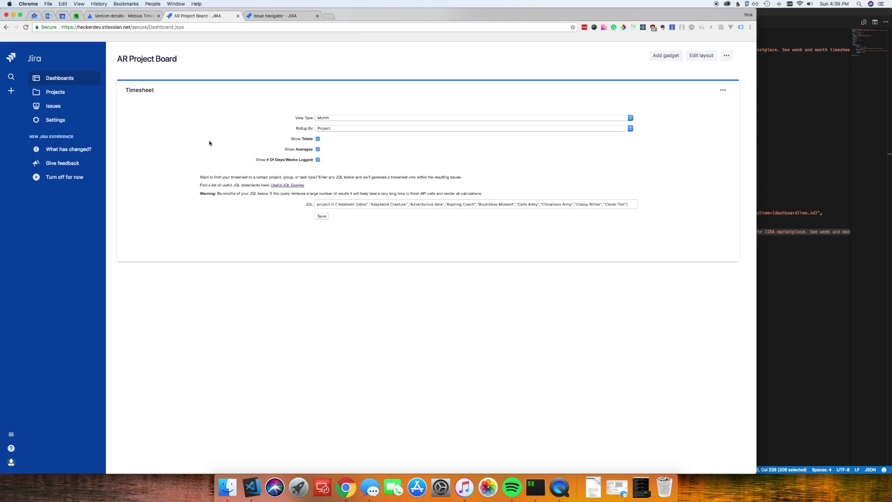
{"action": "left_click_drag", "start_coordinate": [317, 205], "coordinate": [639, 206]}
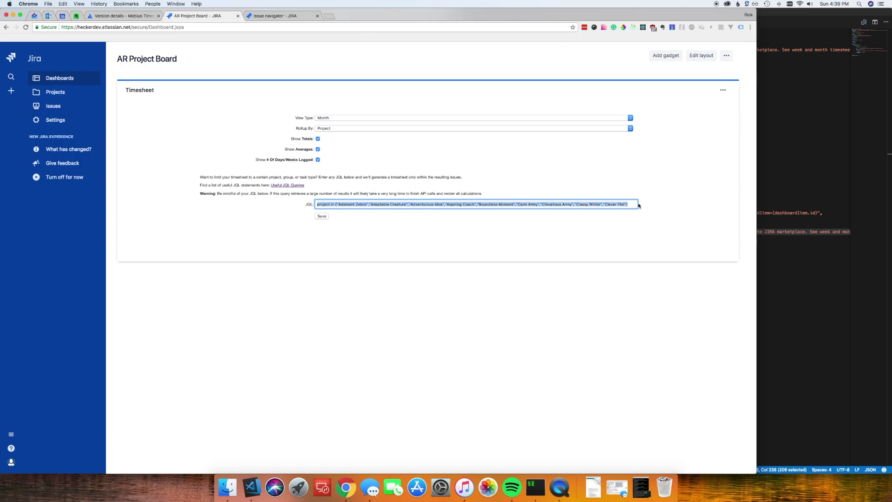
{"action": "left_click", "coordinate": [523, 185]}
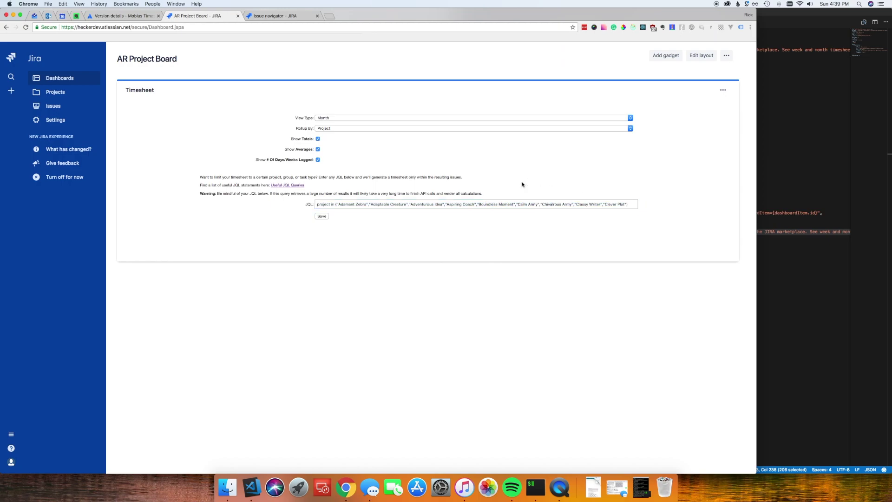
- Open the Useful JQL Queries page linked in the gadget settings and examine its update-date, assignee and project query examples
{"action": "left_click", "coordinate": [288, 186]}
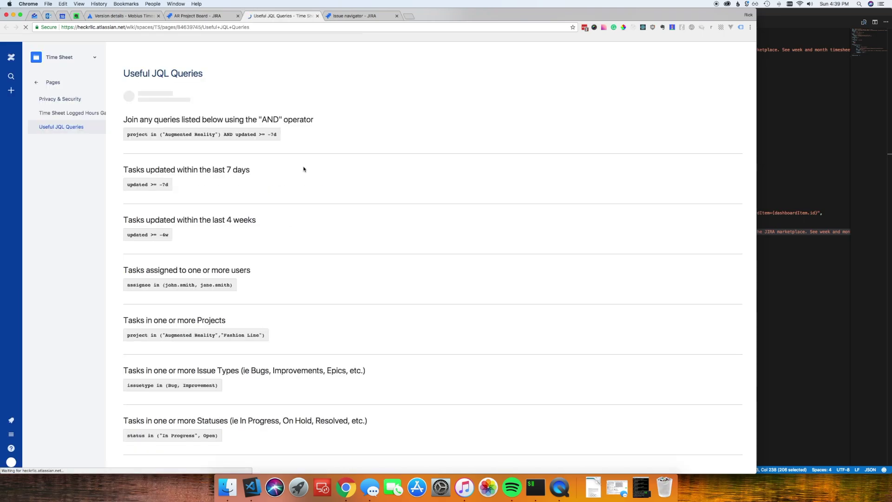
{"action": "left_click_drag", "start_coordinate": [124, 182], "coordinate": [254, 186]}
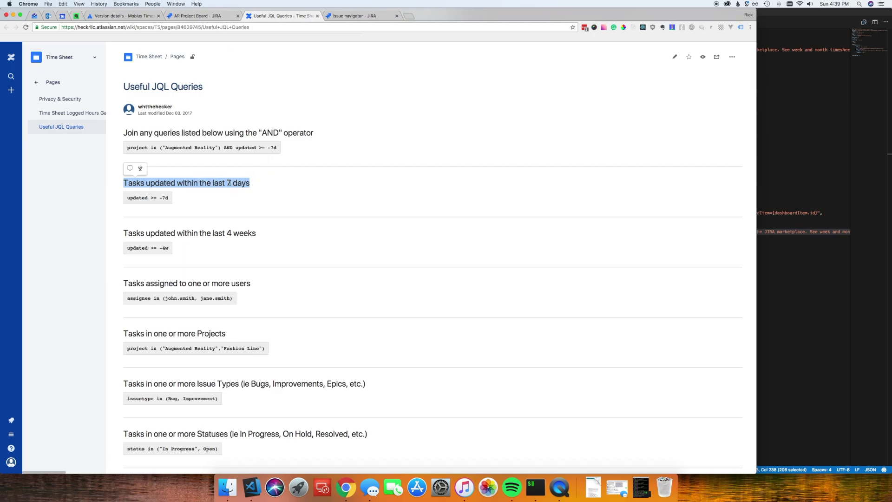
{"action": "left_click", "coordinate": [164, 198]}
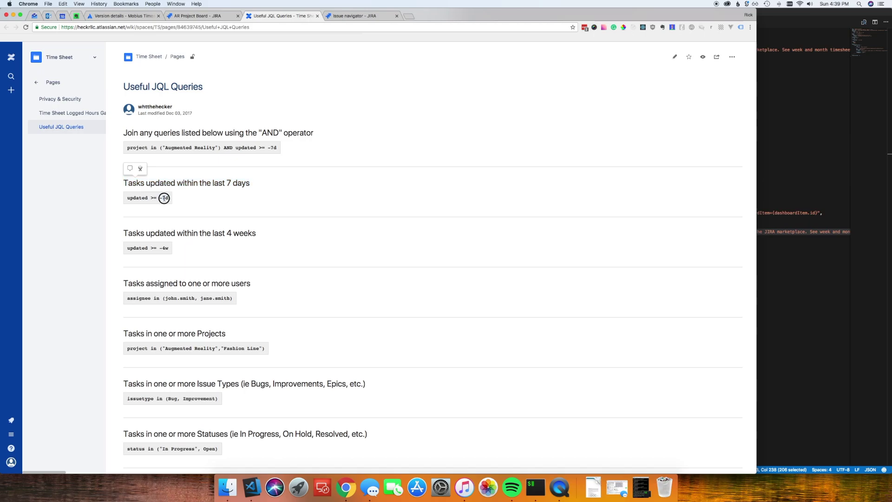
{"action": "left_click_drag", "start_coordinate": [164, 198], "coordinate": [167, 198]}
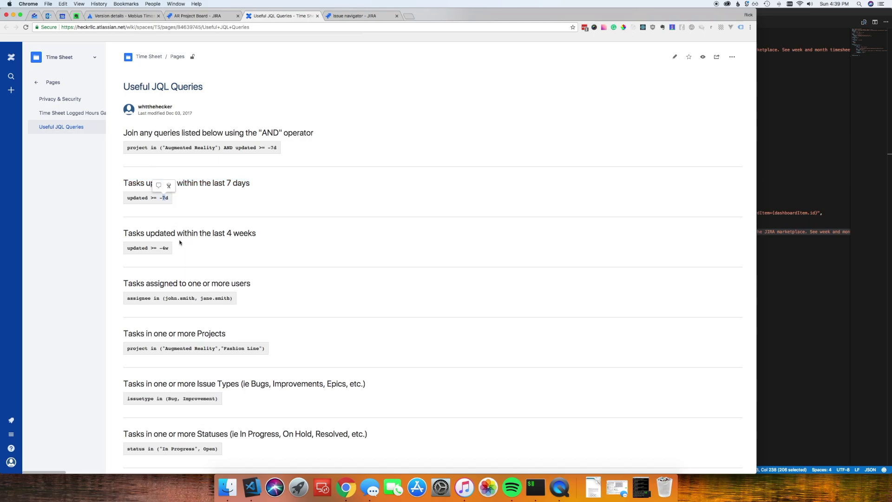
{"action": "left_click", "coordinate": [164, 249]}
{"action": "left_click", "coordinate": [165, 247]}
{"action": "left_click_drag", "start_coordinate": [165, 248], "coordinate": [173, 251]}
{"action": "scroll", "coordinate": [299, 249], "scroll_direction": "down", "scroll_amount": 5}
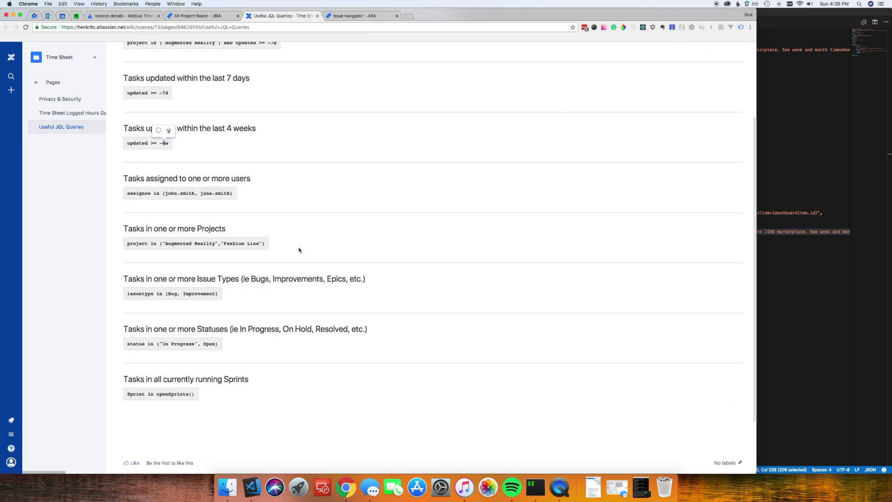
{"action": "left_click_drag", "start_coordinate": [162, 243], "coordinate": [247, 244]}
{"action": "left_click_drag", "start_coordinate": [166, 193], "coordinate": [214, 194]}
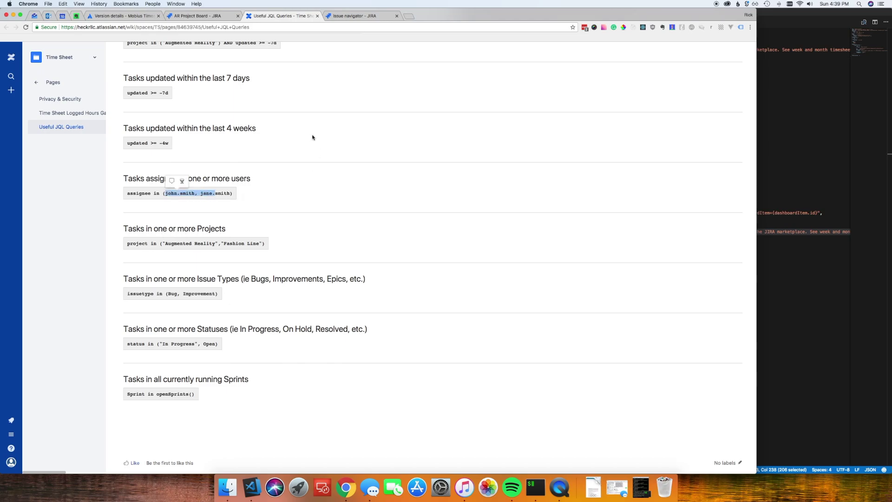
- Return to the AR Project Board dashboard, set the Timesheet gadget's View Type to Month and save the configuration
{"action": "left_click", "coordinate": [217, 17]}
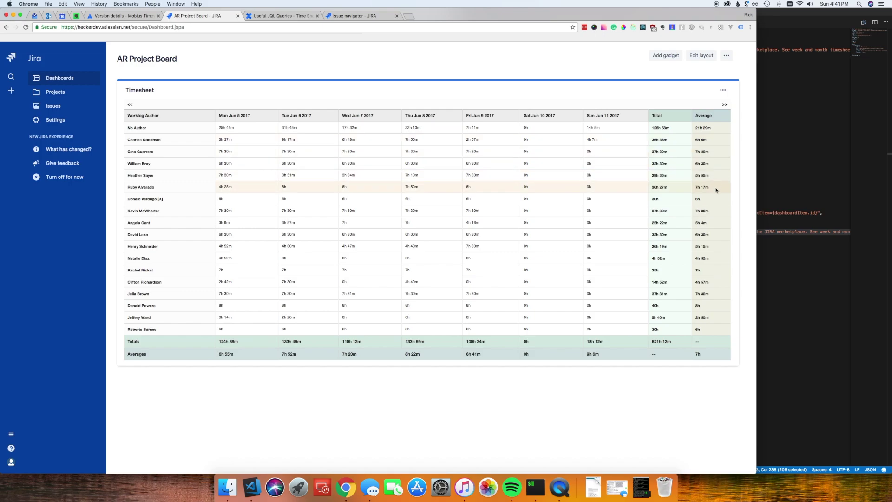
{"action": "double_click", "coordinate": [702, 355]}
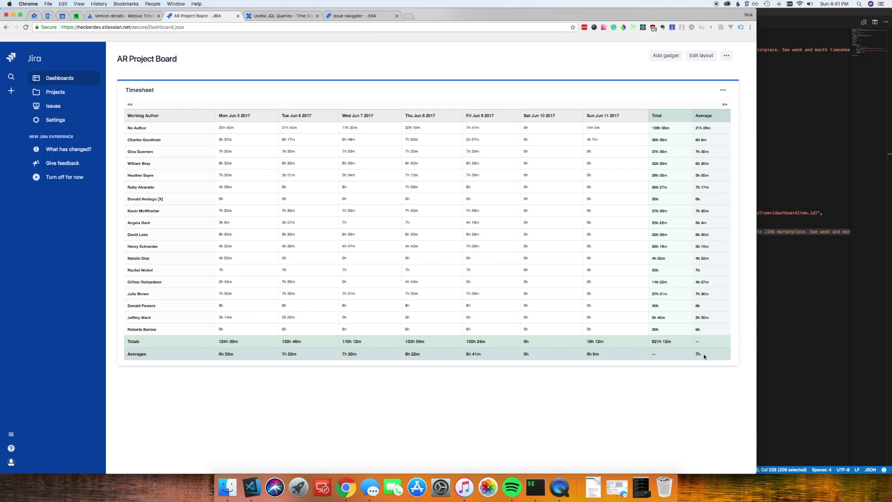
{"action": "left_click", "coordinate": [723, 89]}
{"action": "left_click", "coordinate": [683, 146]}
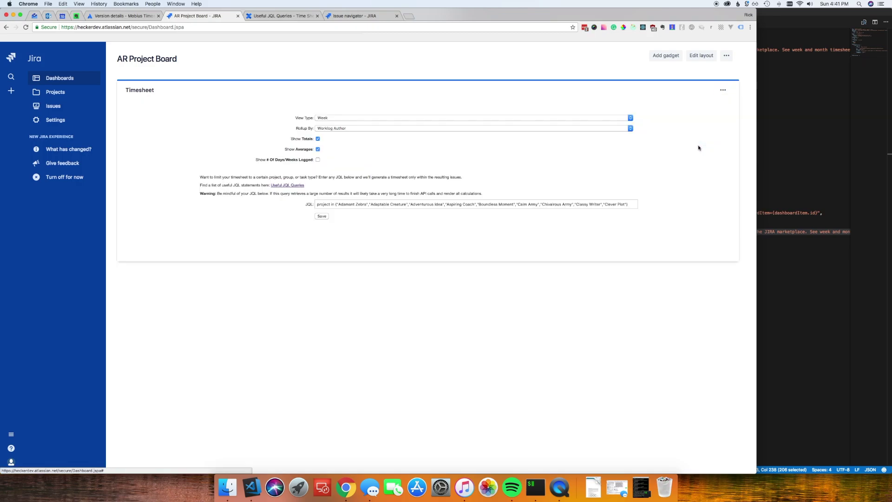
{"action": "left_click", "coordinate": [344, 120]}
{"action": "left_click", "coordinate": [344, 124]}
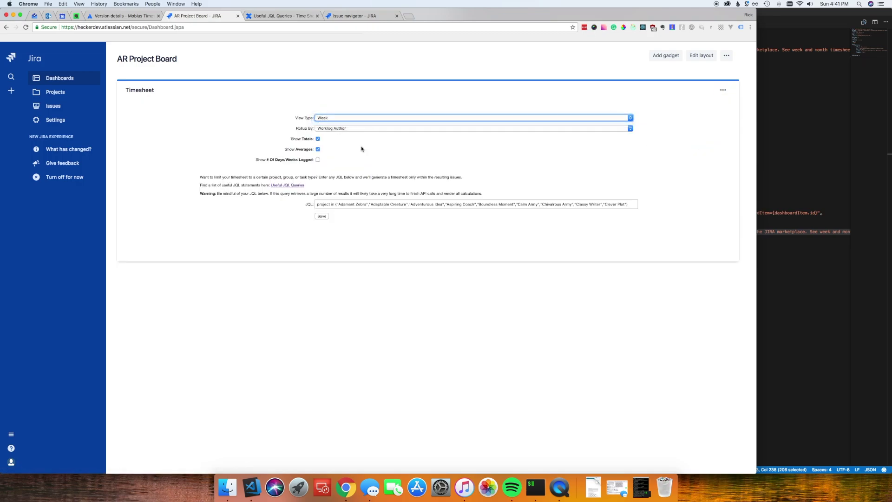
{"action": "left_click", "coordinate": [322, 217]}
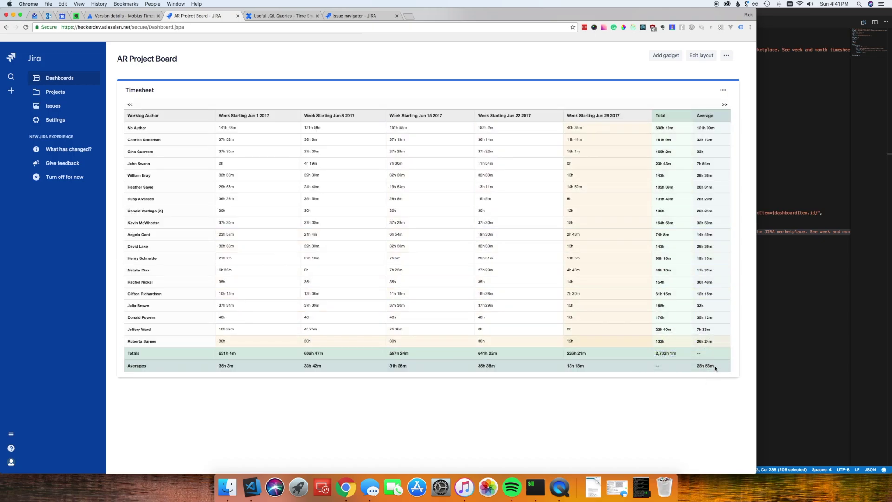
{"action": "mouse_move", "coordinate": [697, 364]}
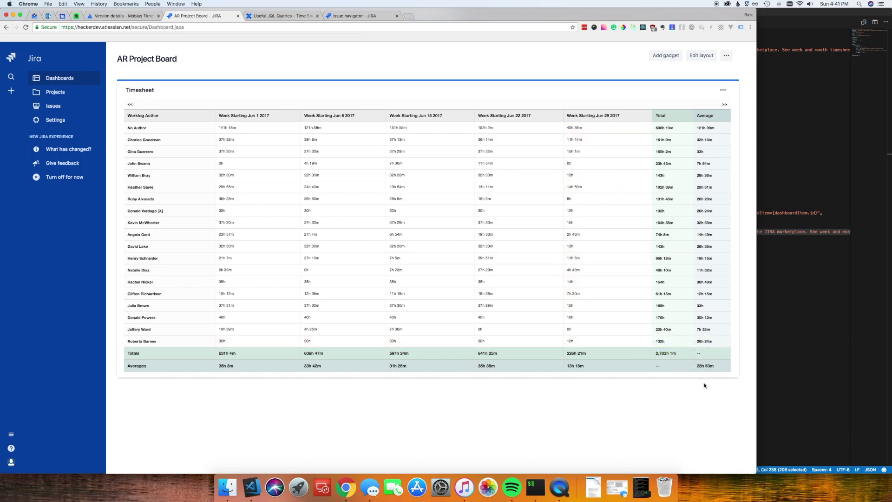
- Edit the Timesheet gadget to roll up by Issue Type and save the configuration
{"action": "left_click", "coordinate": [722, 90]}
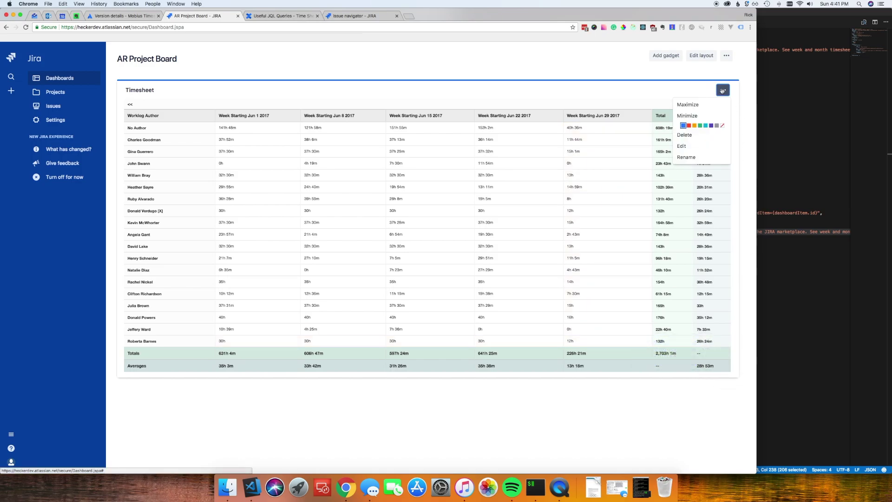
{"action": "left_click", "coordinate": [687, 146]}
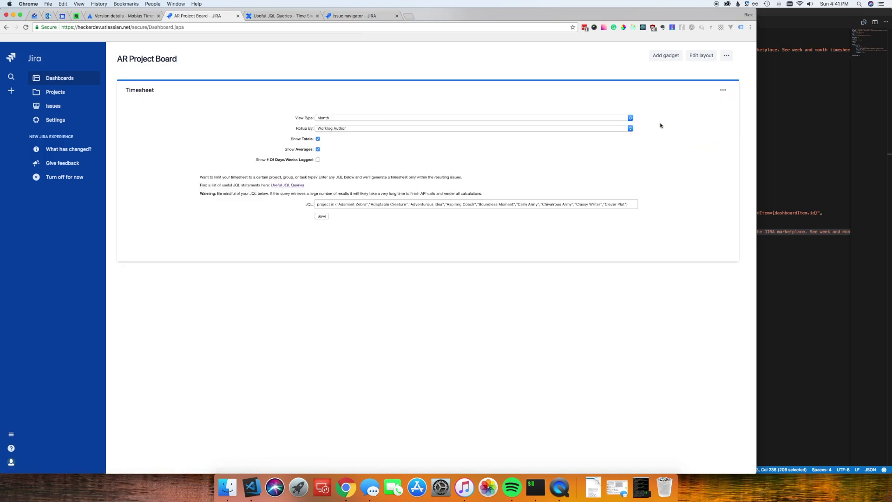
{"action": "left_click", "coordinate": [353, 128]}
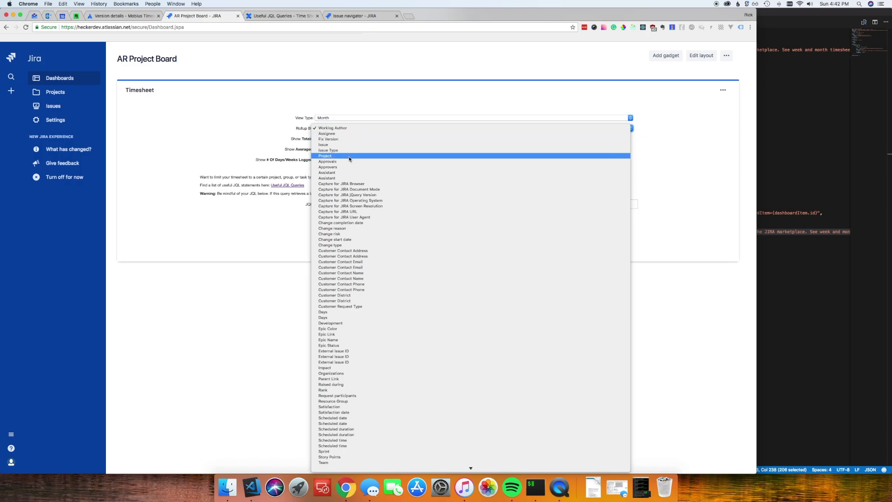
{"action": "left_click", "coordinate": [348, 151]}
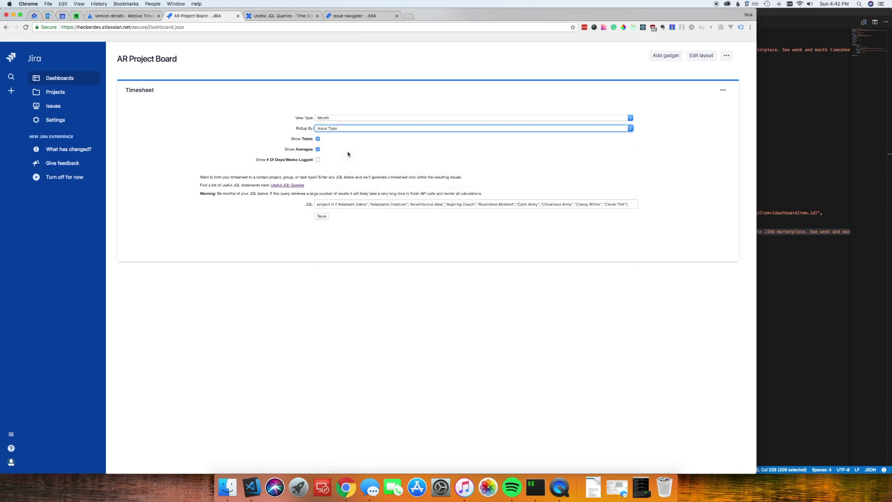
{"action": "left_click", "coordinate": [321, 216]}
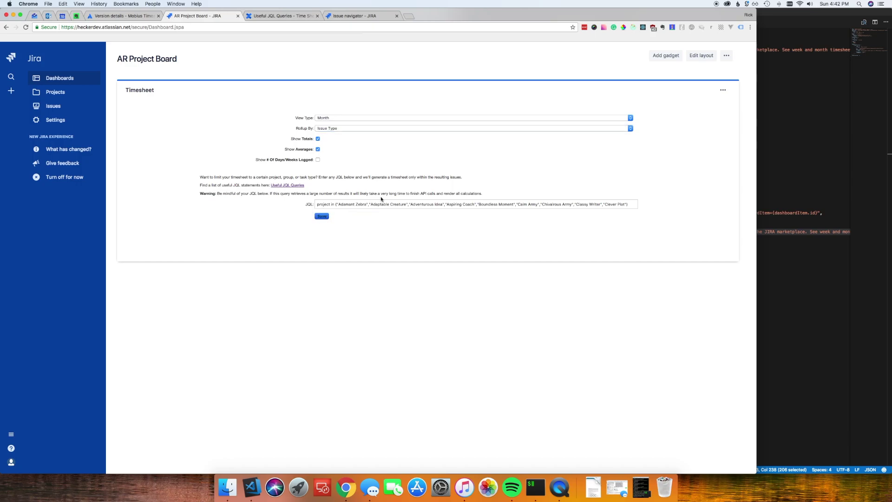